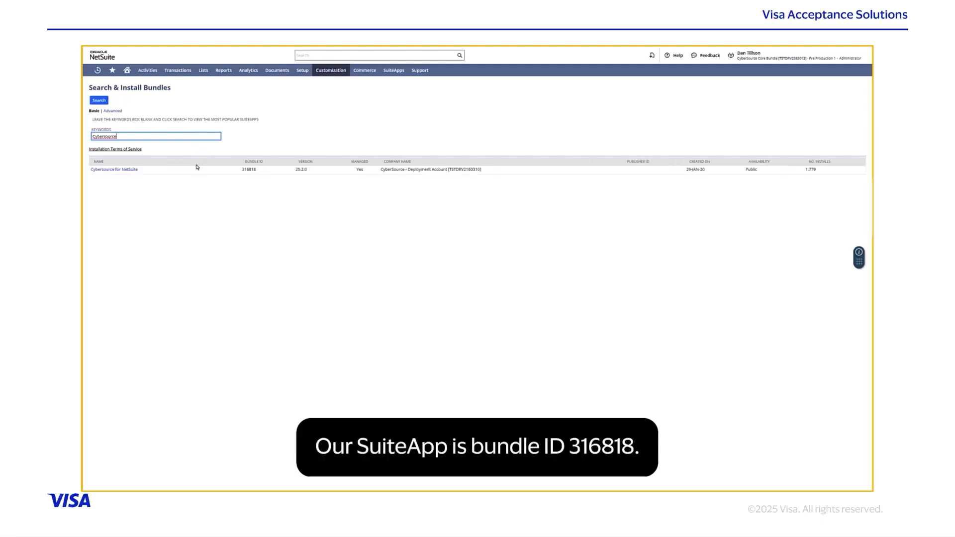
Step: Review the Cybersource for NetSuite bundle's Components and SuiteApp Info, then start its installation
{"action": "left_click", "coordinate": [113, 169]}
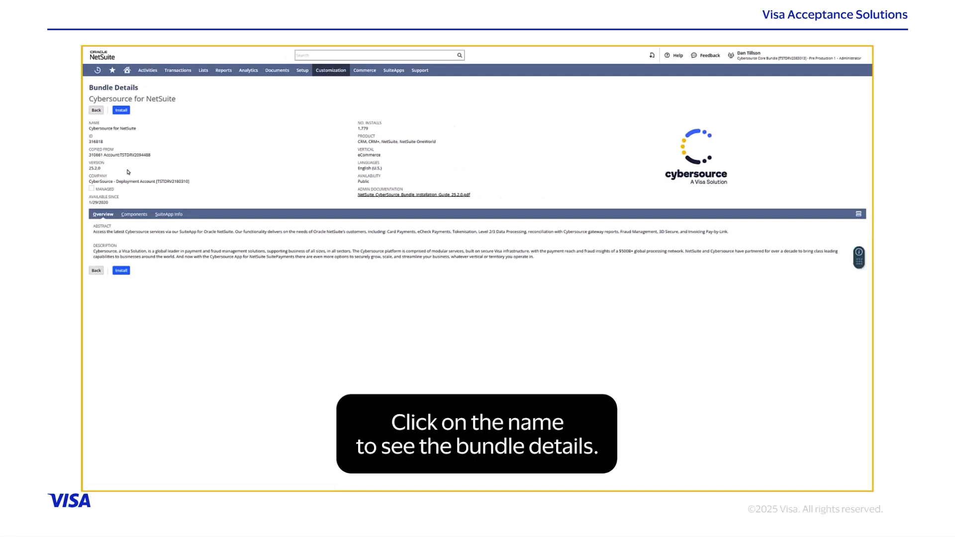
{"action": "left_click", "coordinate": [124, 215]}
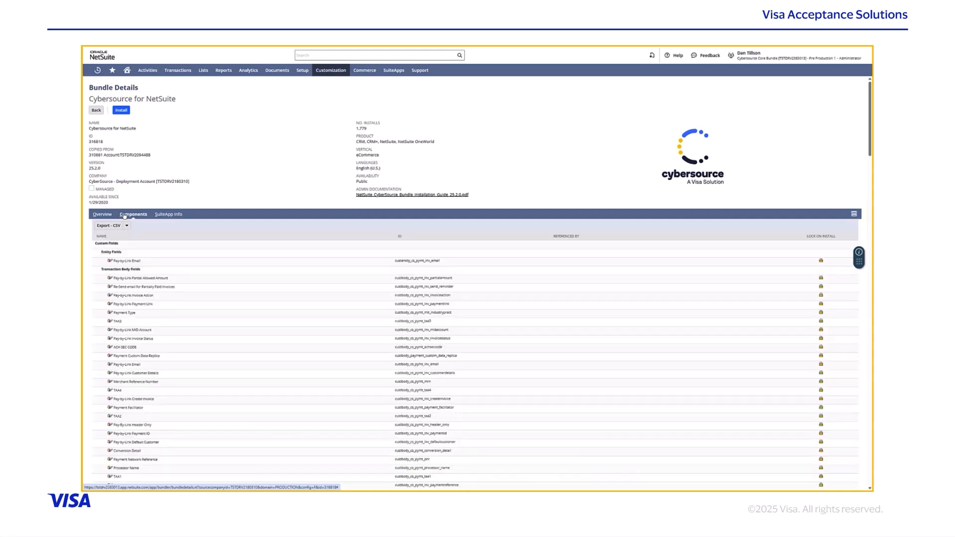
{"action": "scroll", "coordinate": [184, 253], "scroll_direction": "down", "scroll_amount": 2}
{"action": "scroll", "coordinate": [184, 253], "scroll_direction": "down", "scroll_amount": 6}
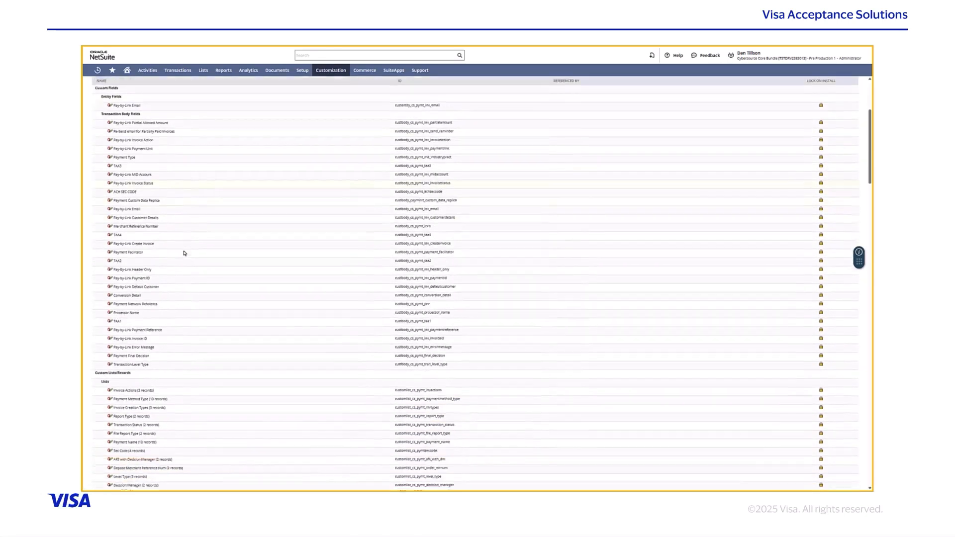
{"action": "scroll", "coordinate": [184, 253], "scroll_direction": "down", "scroll_amount": 10}
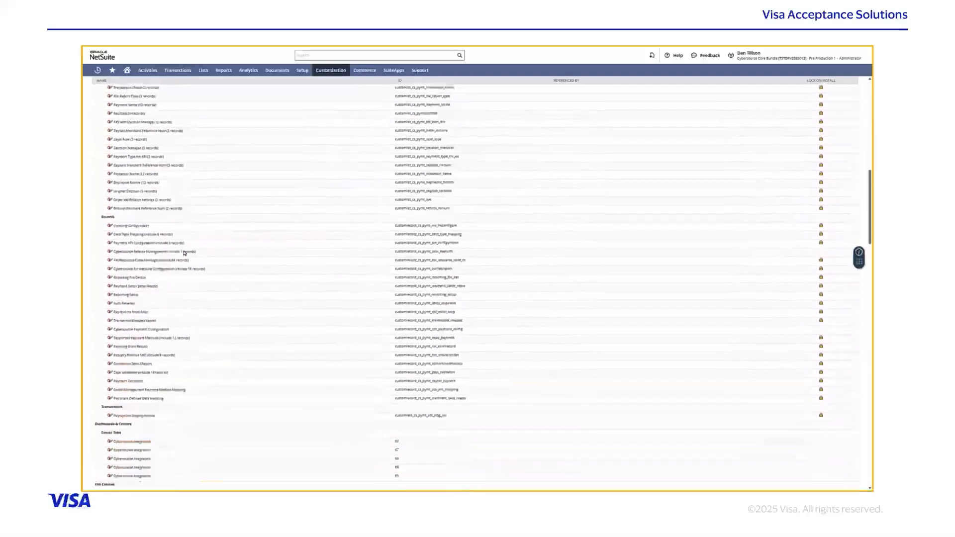
{"action": "scroll", "coordinate": [183, 251], "scroll_direction": "down", "scroll_amount": 2}
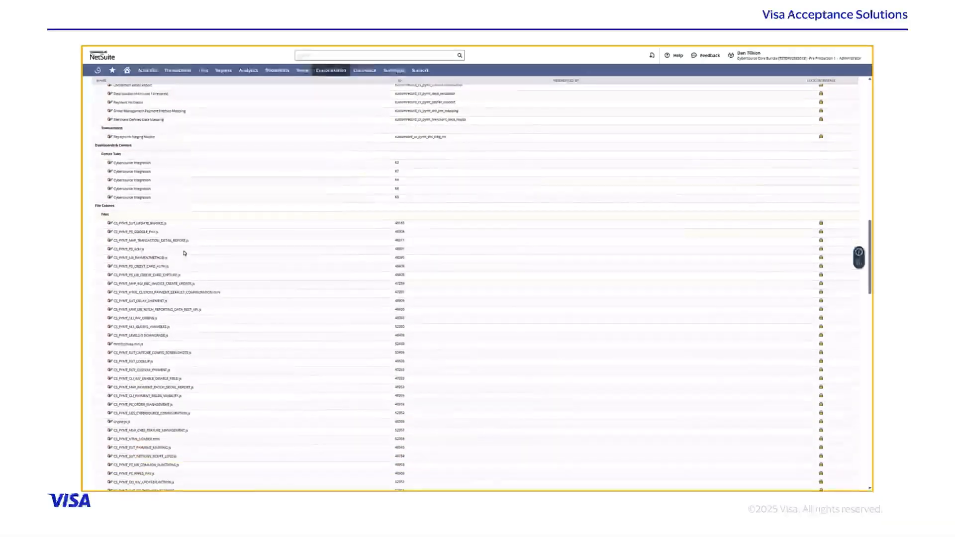
{"action": "scroll", "coordinate": [184, 253], "scroll_direction": "up", "scroll_amount": 8}
{"action": "scroll", "coordinate": [184, 253], "scroll_direction": "up", "scroll_amount": 10}
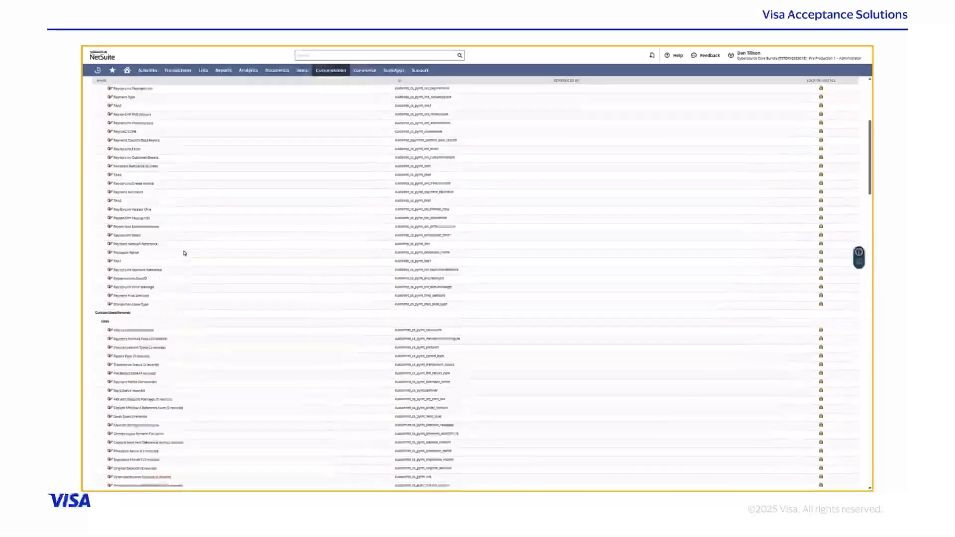
{"action": "left_click", "coordinate": [172, 214]}
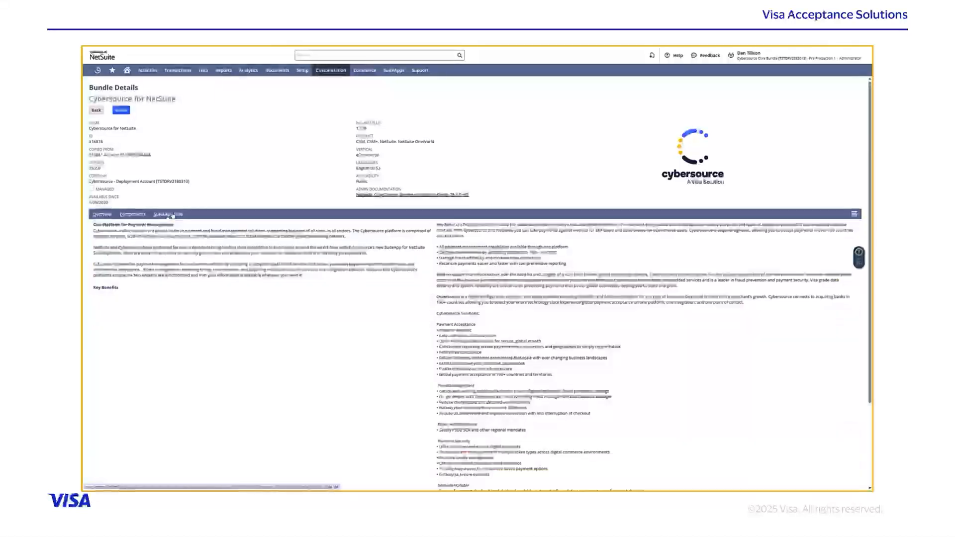
{"action": "left_click", "coordinate": [122, 110]}
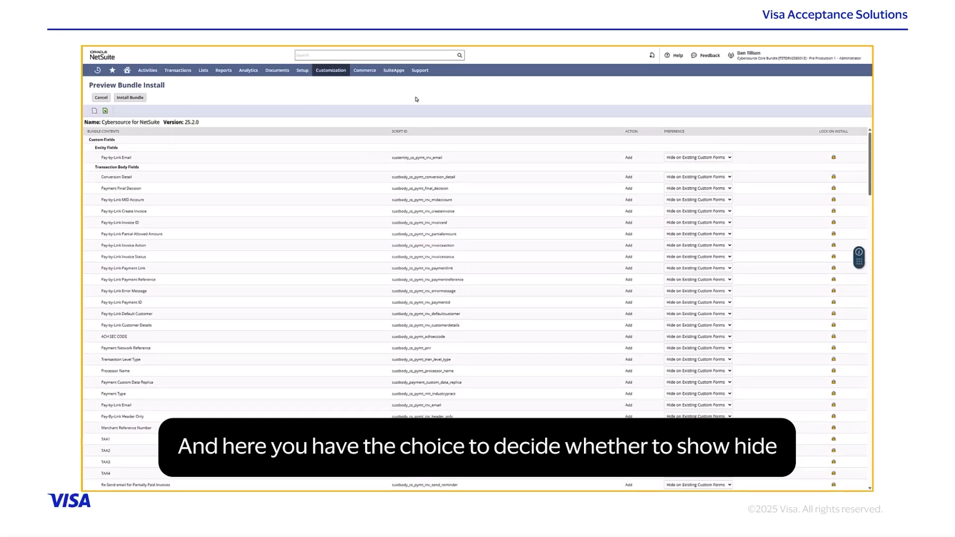
Step: Keep the Pay-by-Link Email field hidden on existing custom forms and confirm the bundle install
{"action": "left_click", "coordinate": [705, 157]}
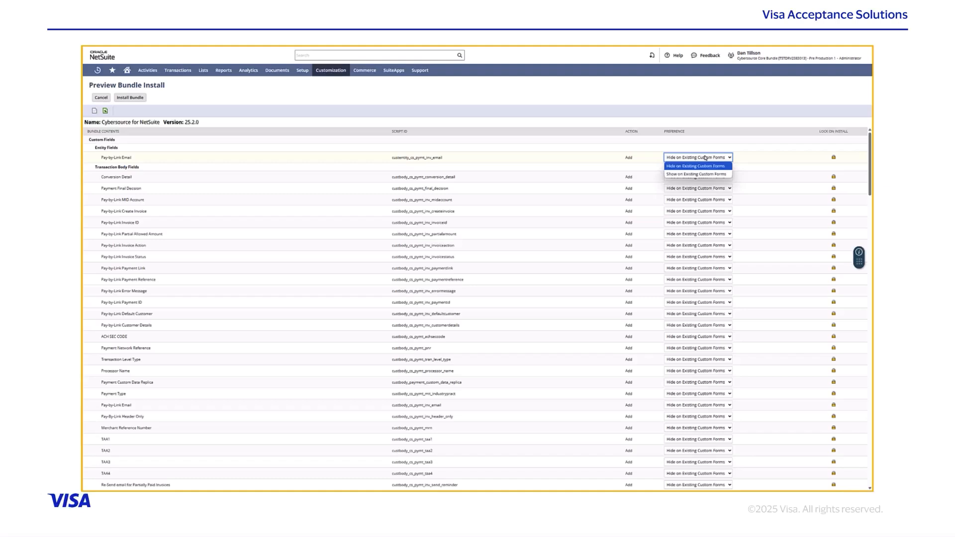
{"action": "left_click", "coordinate": [704, 157]}
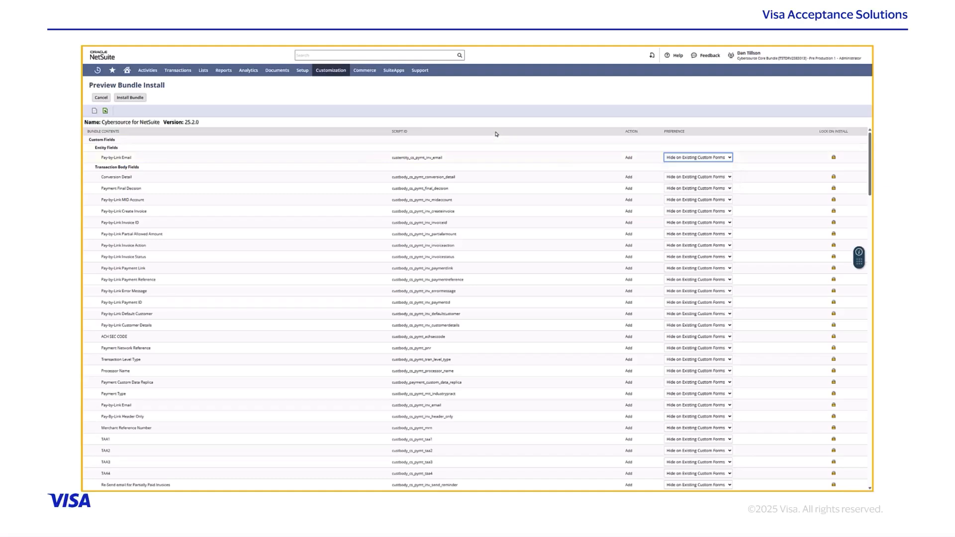
{"action": "left_click", "coordinate": [125, 98]}
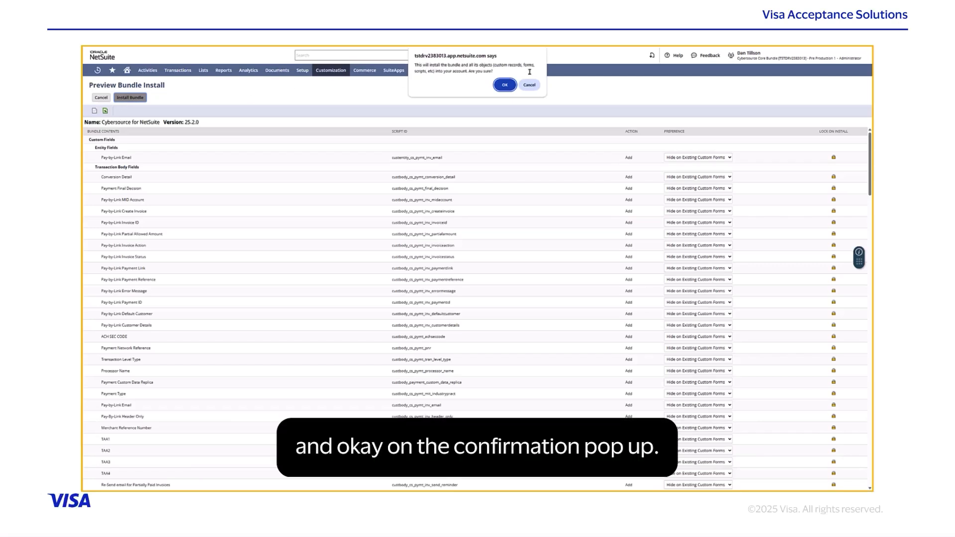
{"action": "left_click", "coordinate": [504, 85]}
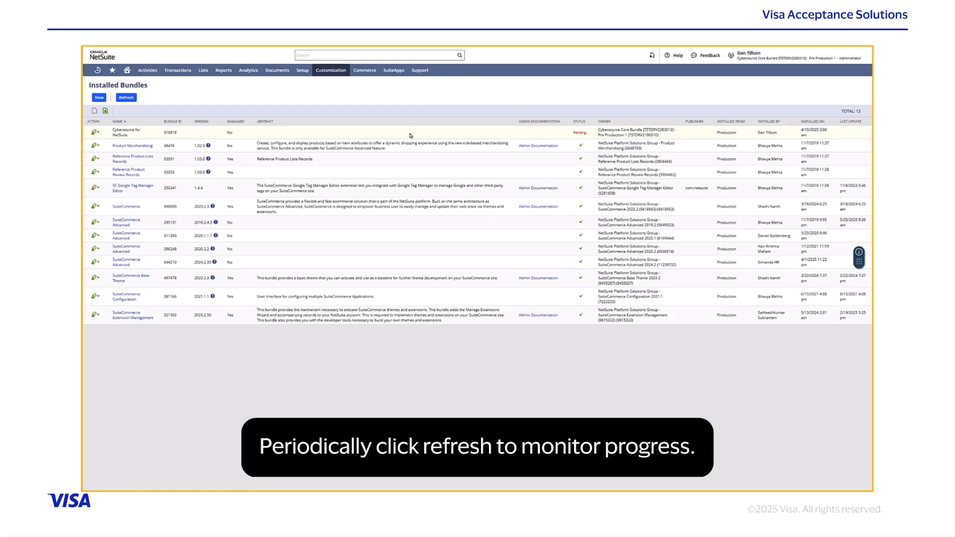
Step: Refresh Installed Bundles until the Cybersource installation script reaches 100%
{"action": "left_click", "coordinate": [127, 99]}
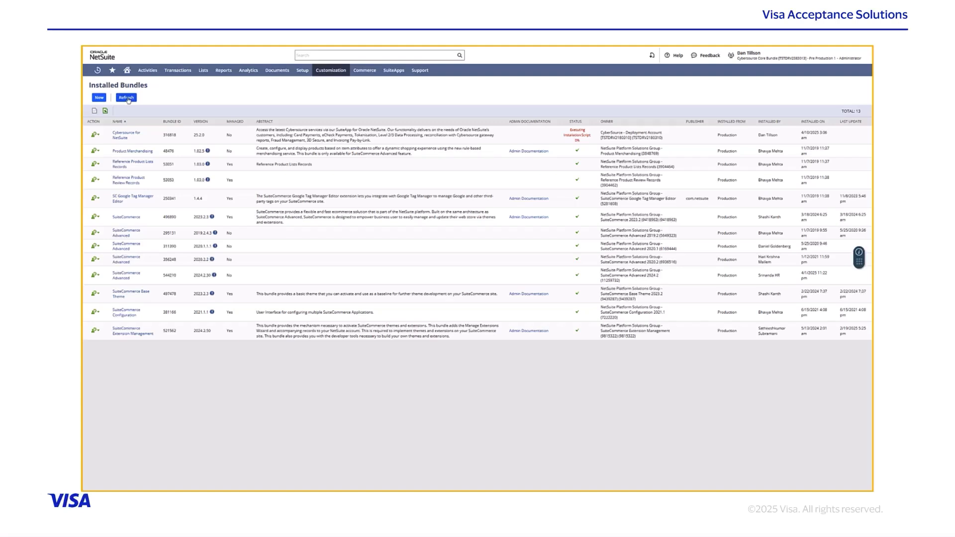
{"action": "left_click", "coordinate": [128, 99]}
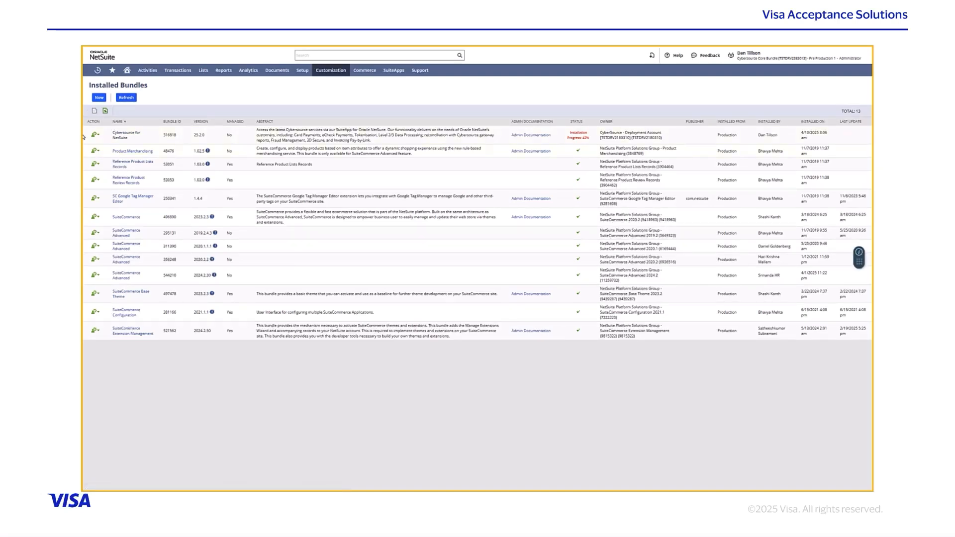
{"action": "left_click", "coordinate": [130, 99]}
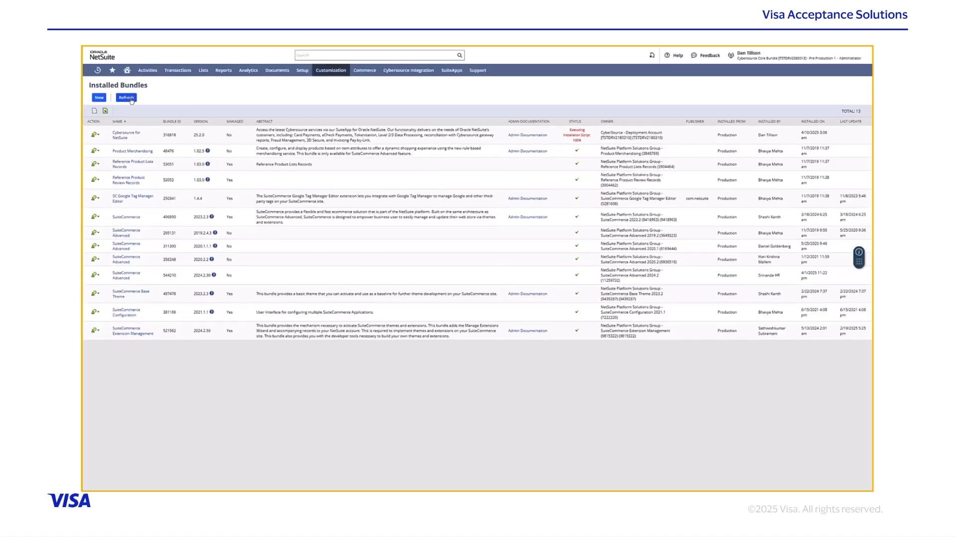
{"action": "left_click", "coordinate": [132, 99]}
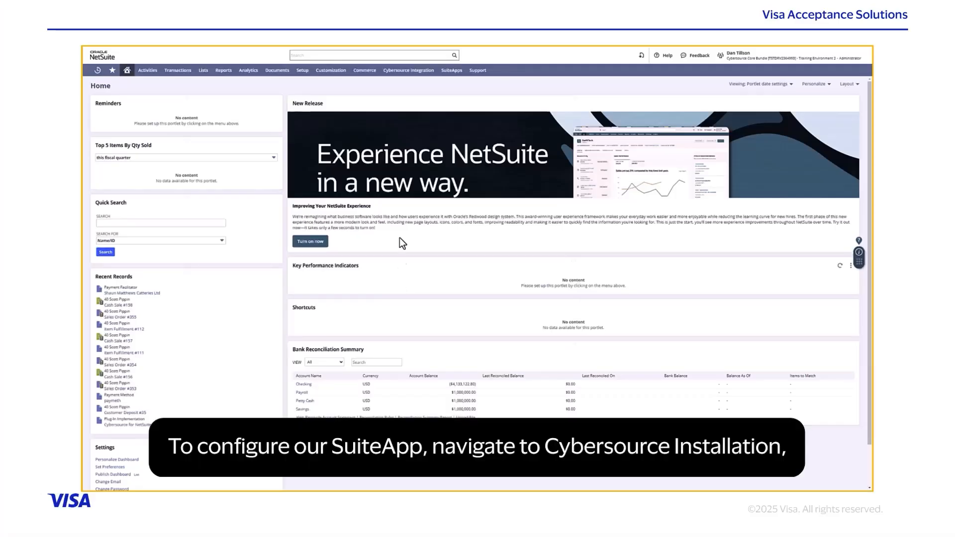
Step: Go to Cybersource Integration > SuiteApp Configuration to reach the Cybersource for NetSuite Configuration page
{"action": "mouse_move", "coordinate": [408, 71]}
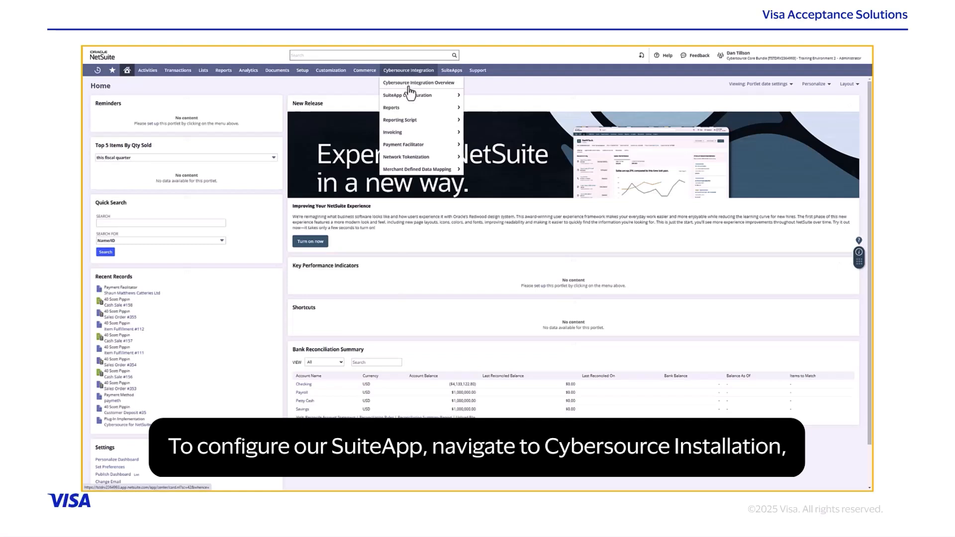
{"action": "mouse_move", "coordinate": [411, 98]}
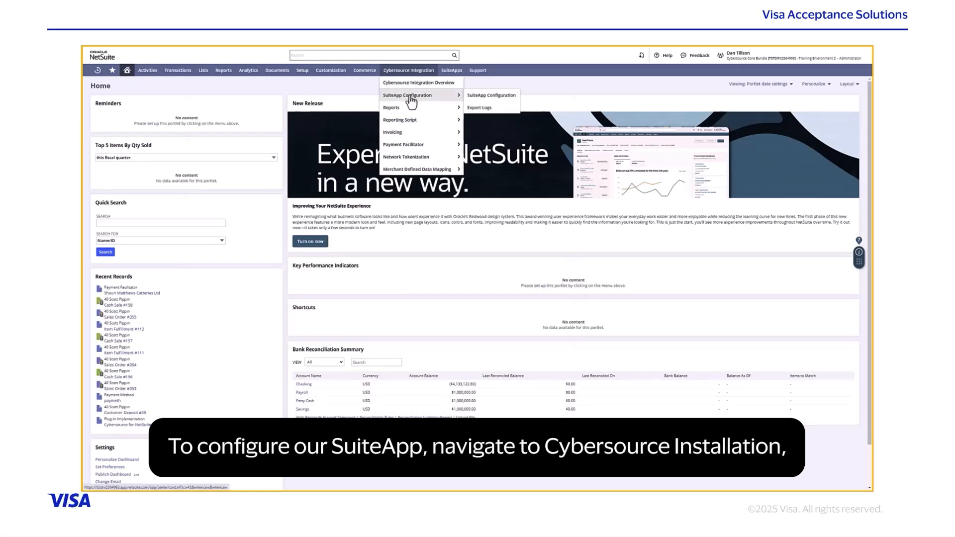
{"action": "left_click", "coordinate": [499, 96]}
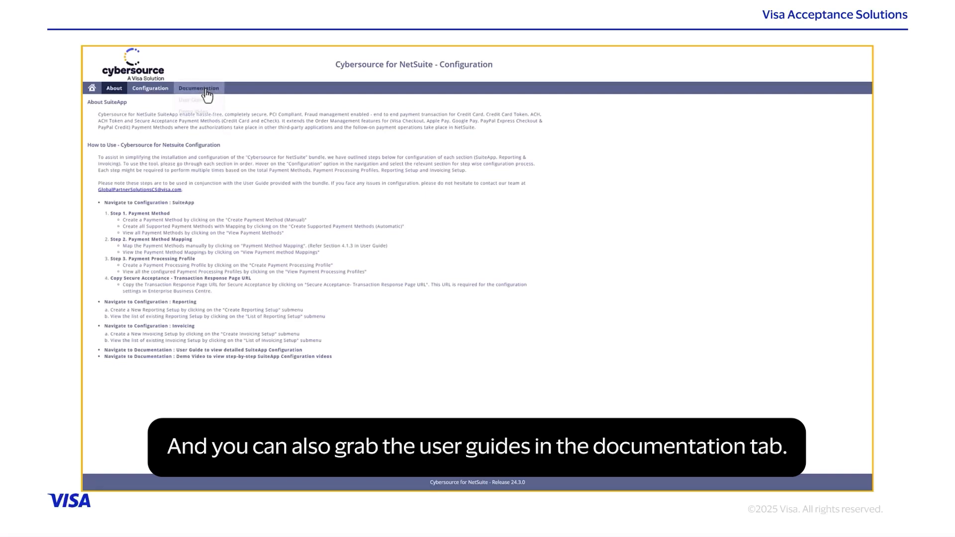
{"action": "mouse_move", "coordinate": [207, 94]}
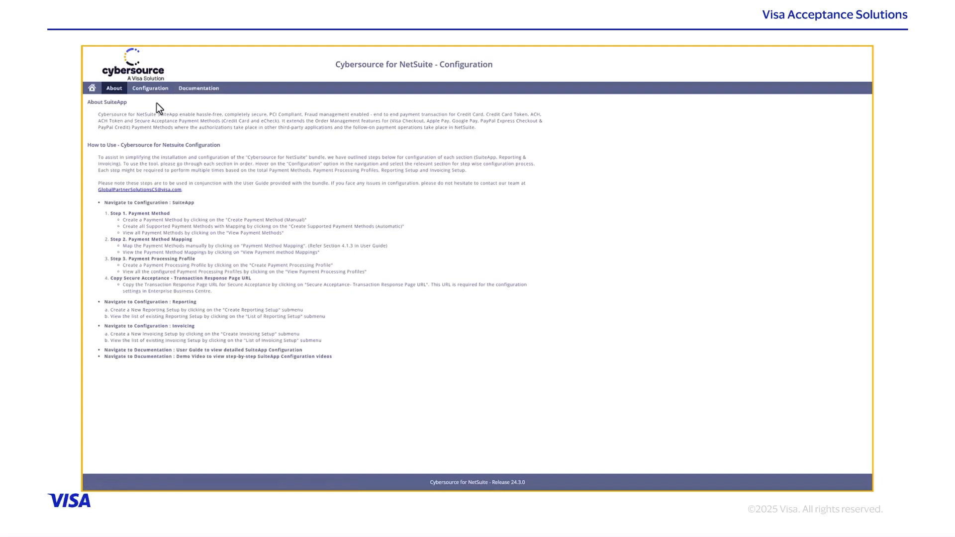
{"action": "mouse_move", "coordinate": [152, 89]}
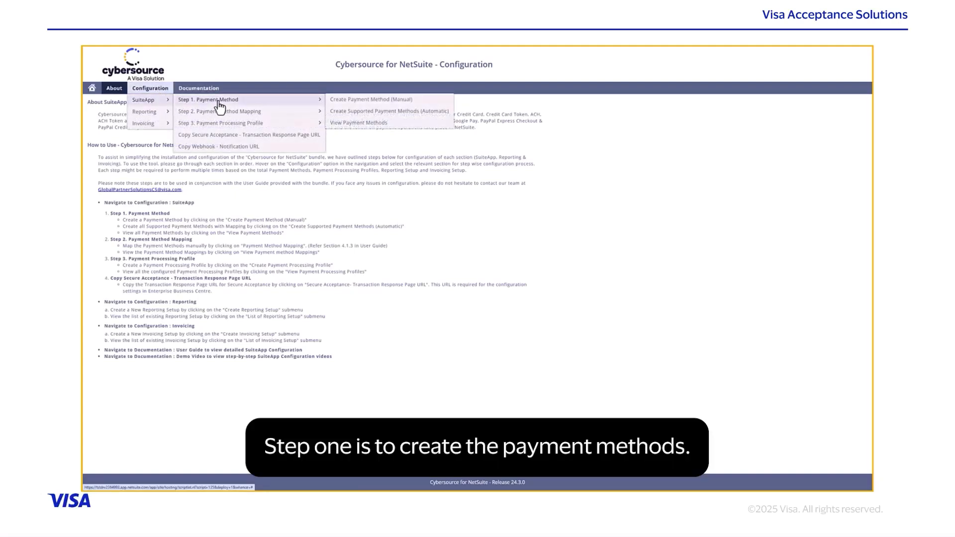
{"action": "left_click", "coordinate": [340, 100]}
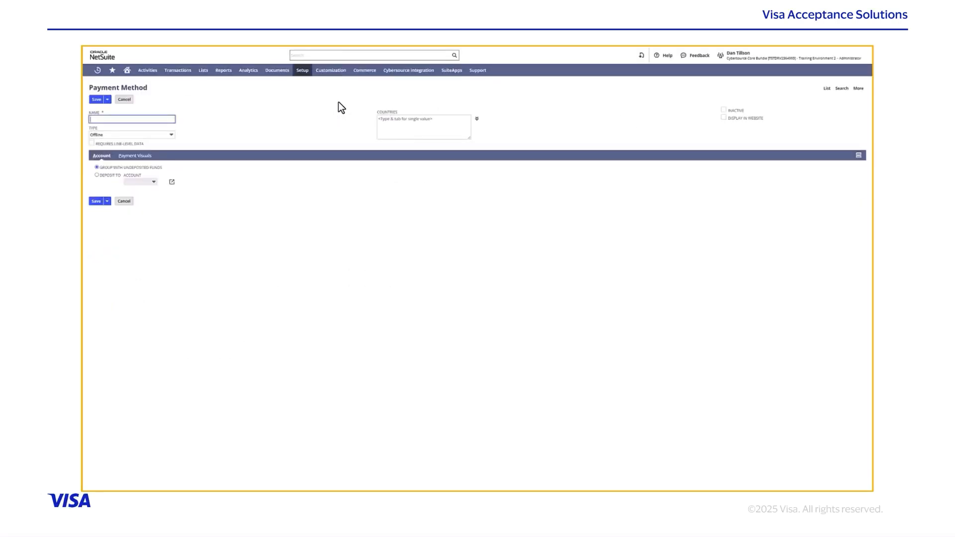
{"action": "type", "text": "Visa"}
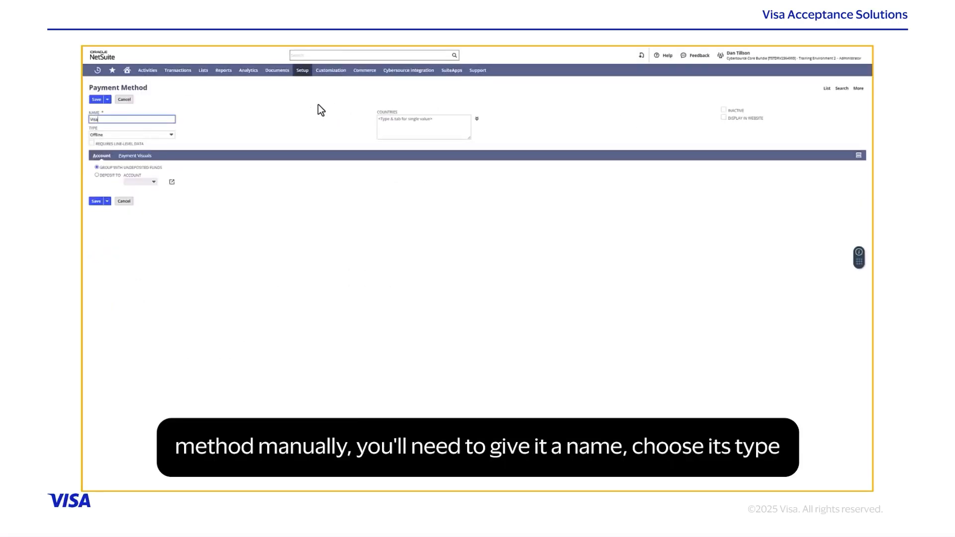
{"action": "left_click", "coordinate": [171, 135]}
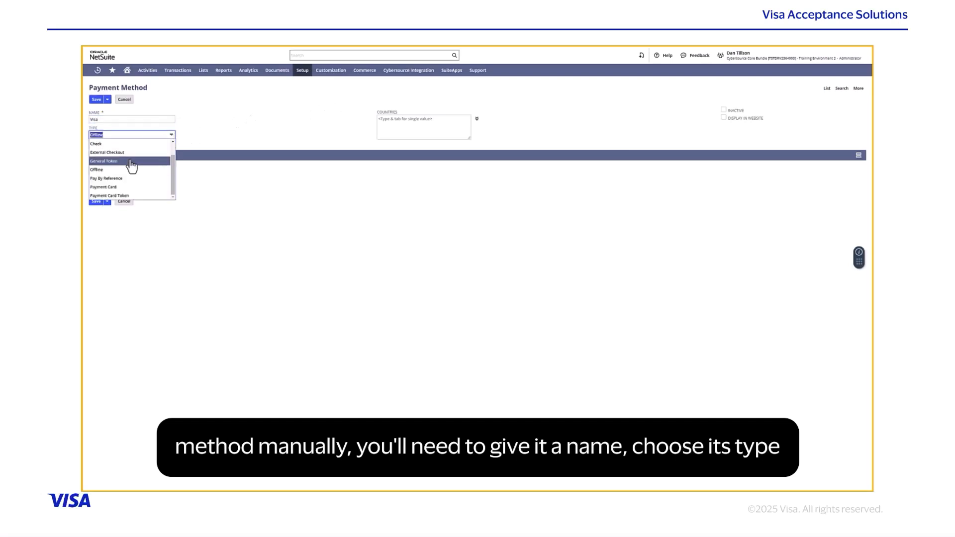
{"action": "left_click", "coordinate": [113, 187]}
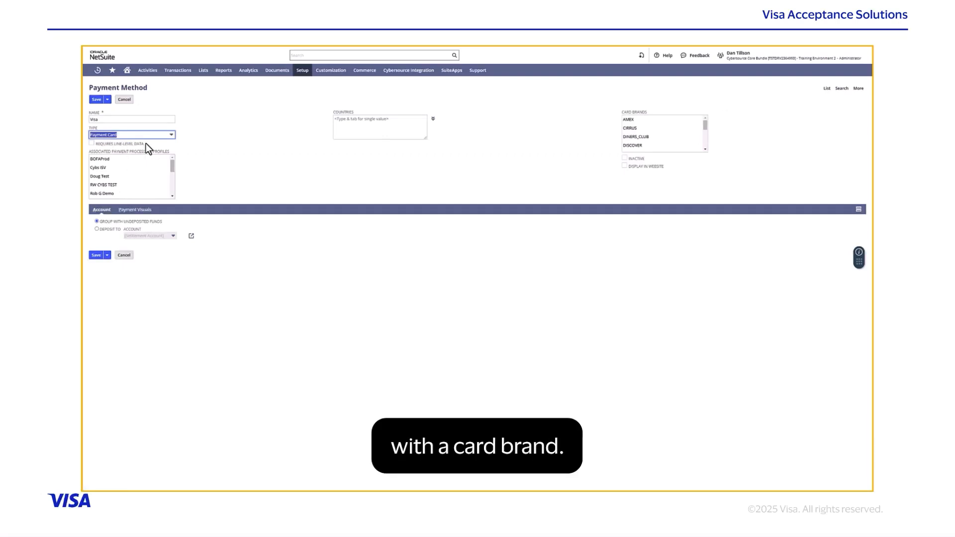
{"action": "scroll", "coordinate": [655, 149], "scroll_direction": "down", "scroll_amount": 3}
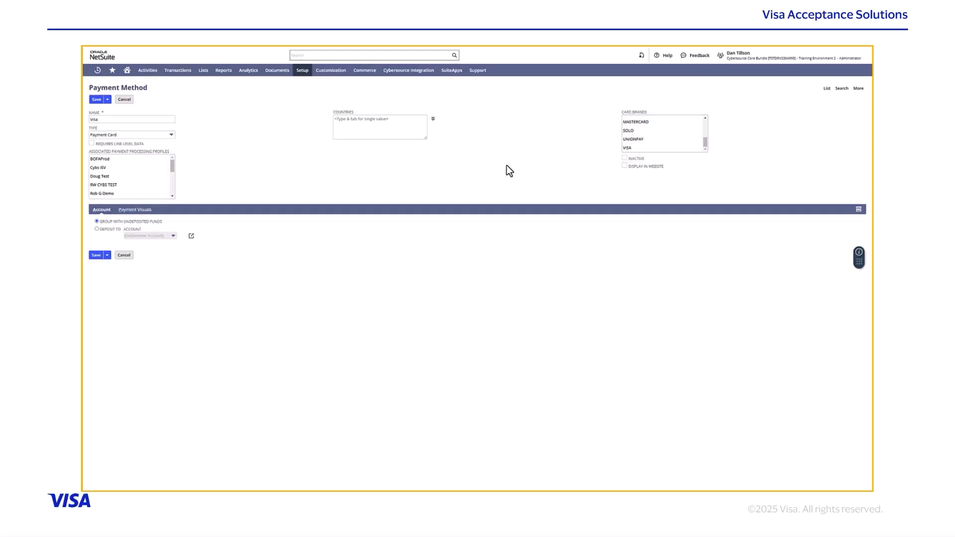
{"action": "left_click", "coordinate": [124, 100]}
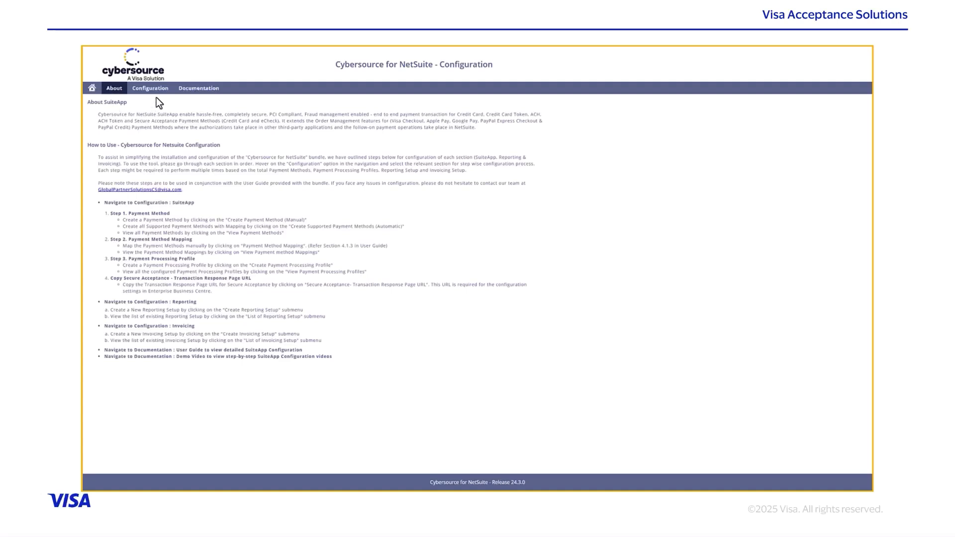
{"action": "mouse_move", "coordinate": [158, 94]}
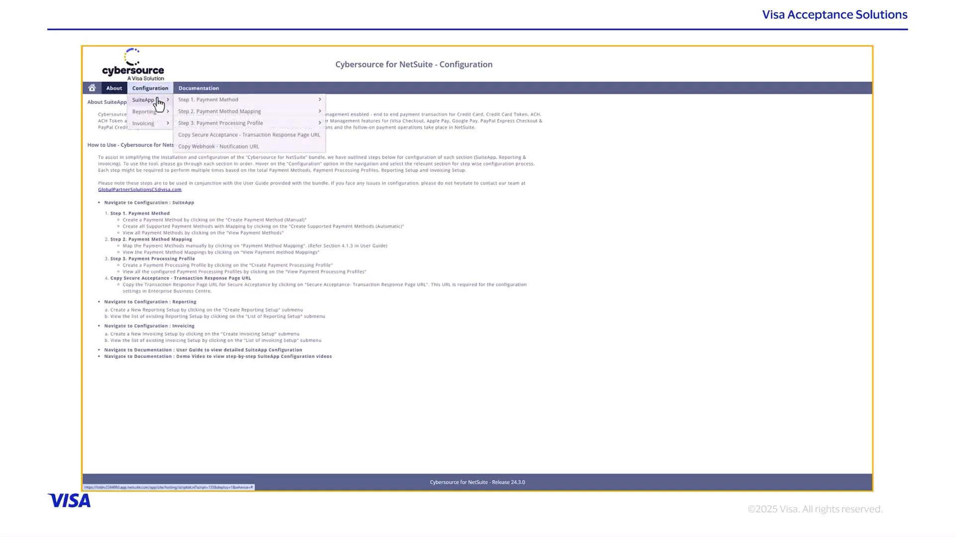
Step: Run Step 1's Create Supported Payment Methods (Automatic), producing 18 payment method mappings
{"action": "mouse_move", "coordinate": [233, 103]}
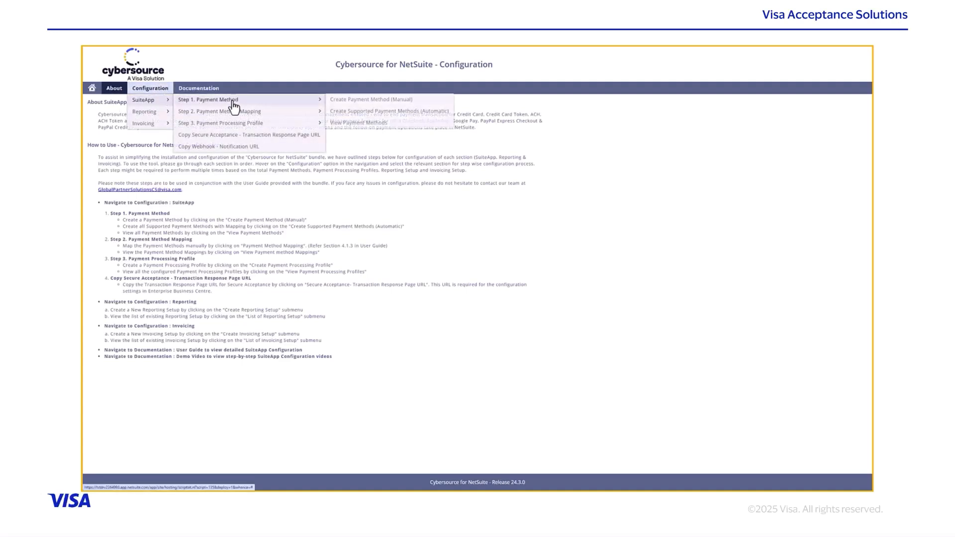
{"action": "left_click", "coordinate": [370, 113]}
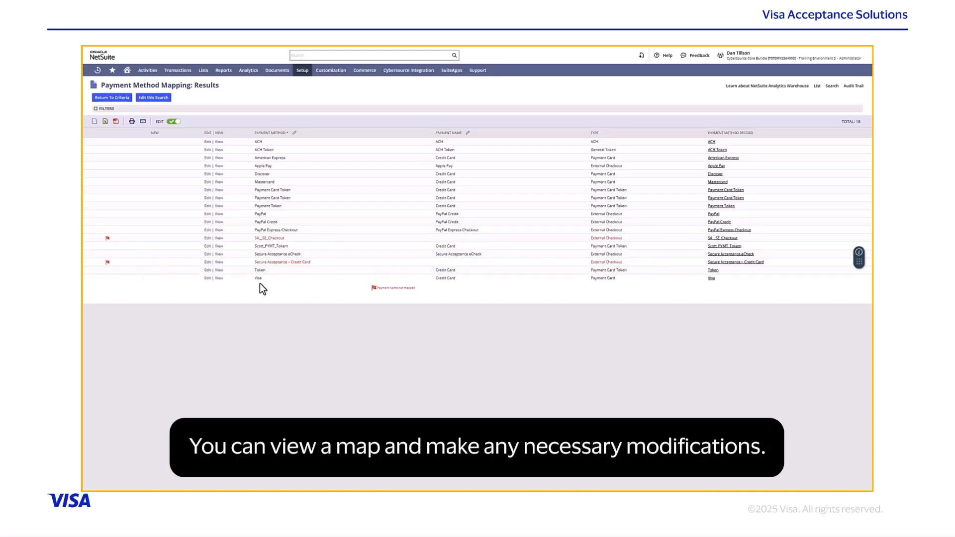
Step: Inspect the Visa mapping record, then start a new payment processing profile from Step 3
{"action": "left_click", "coordinate": [219, 279]}
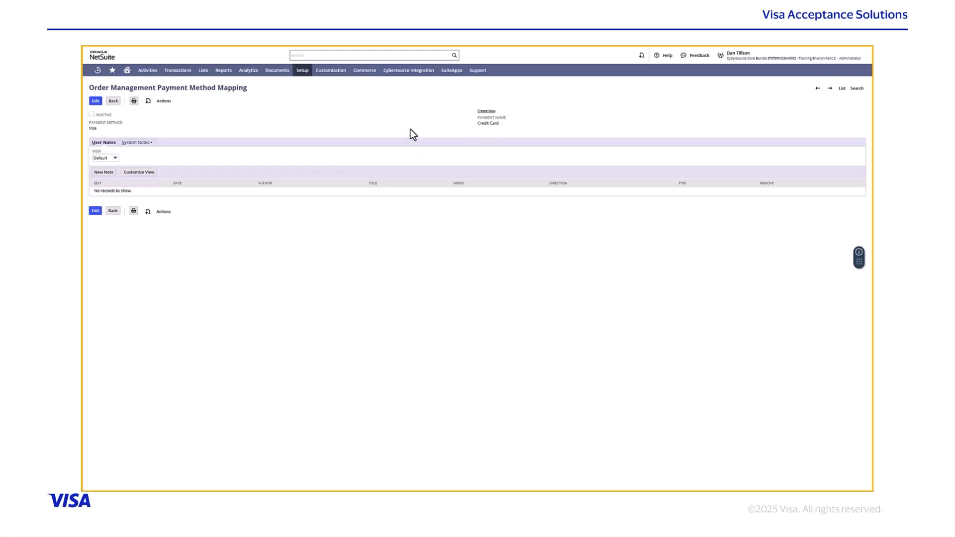
{"action": "left_click", "coordinate": [113, 102]}
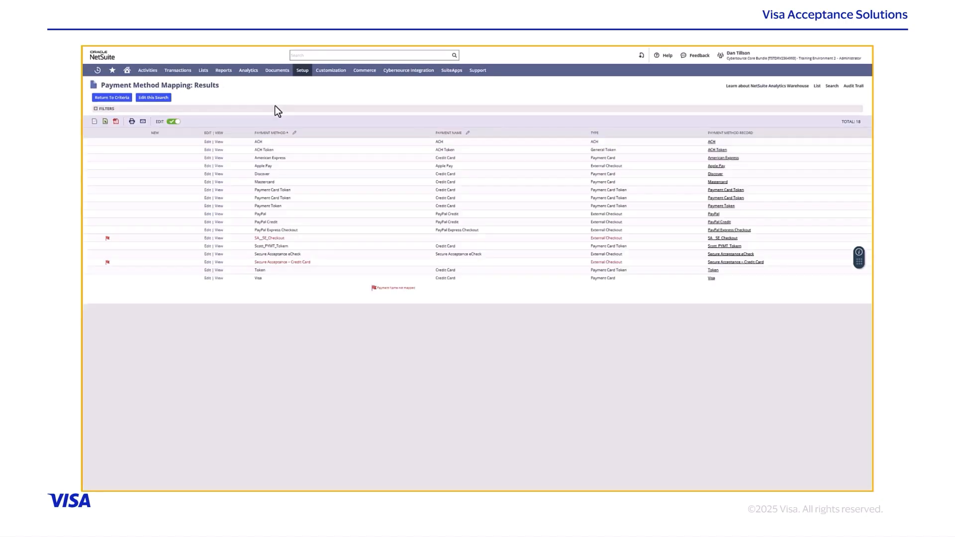
{"action": "mouse_move", "coordinate": [306, 77]}
{"action": "mouse_move", "coordinate": [408, 70]}
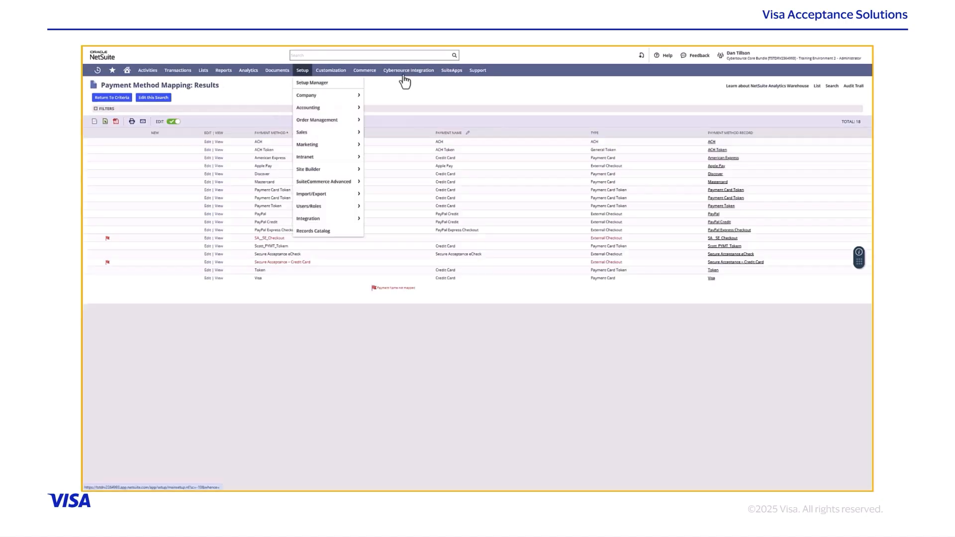
{"action": "mouse_move", "coordinate": [423, 100]}
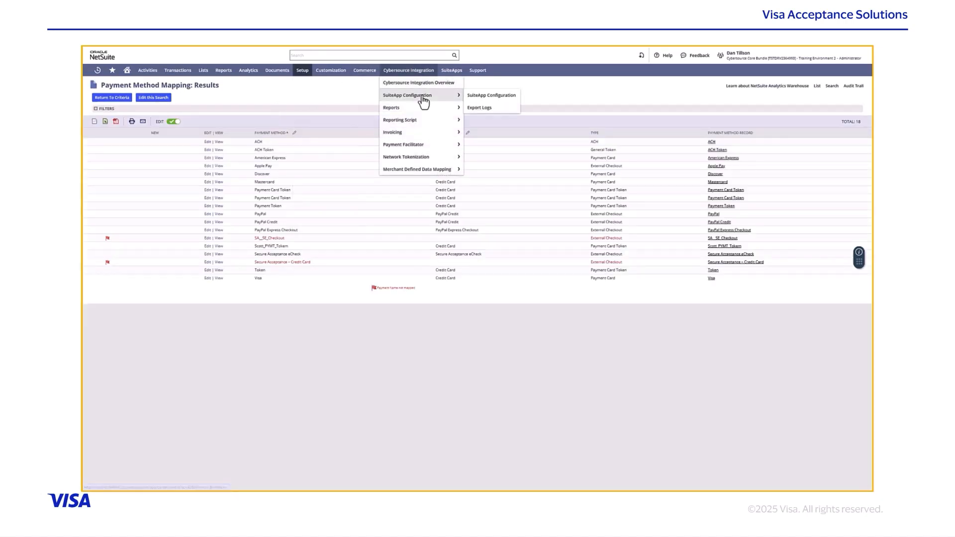
{"action": "left_click", "coordinate": [489, 102]}
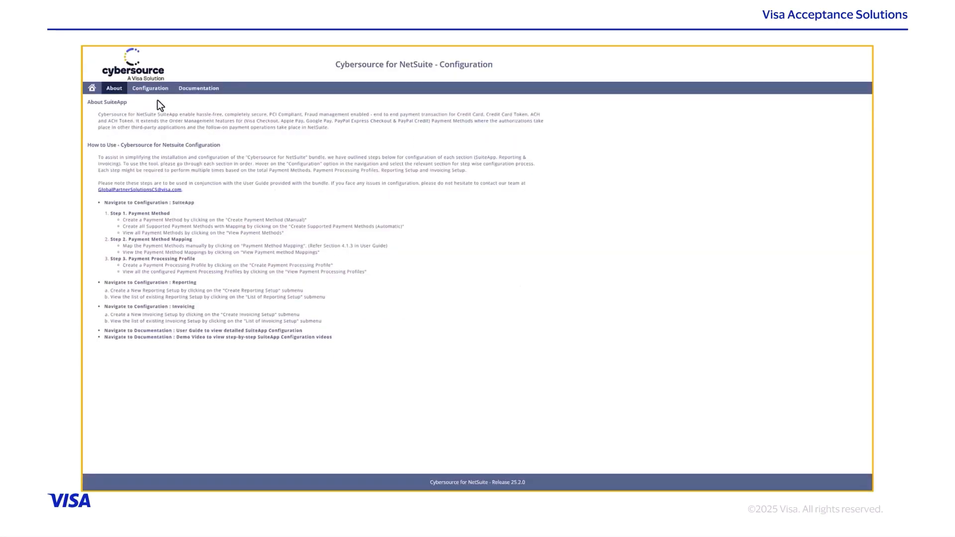
{"action": "mouse_move", "coordinate": [150, 88]}
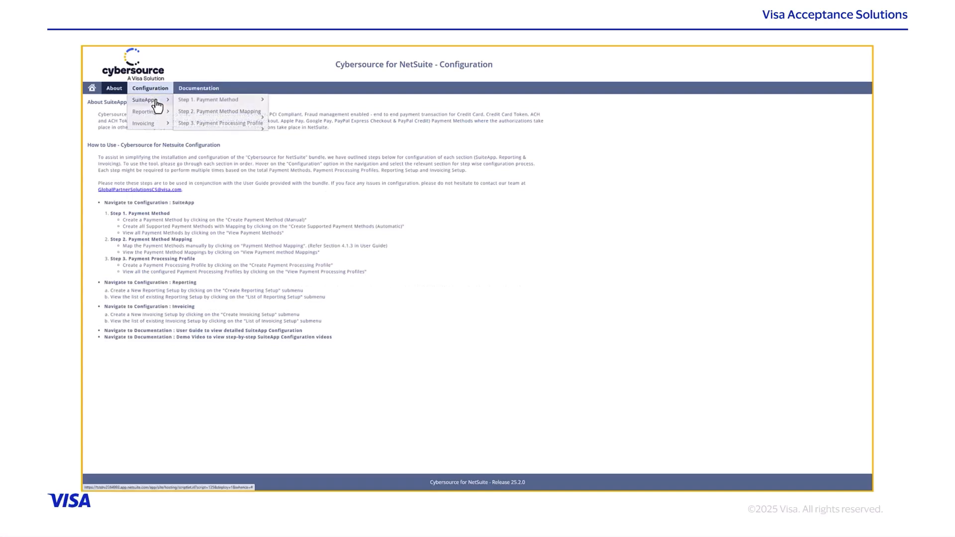
{"action": "mouse_move", "coordinate": [214, 125]}
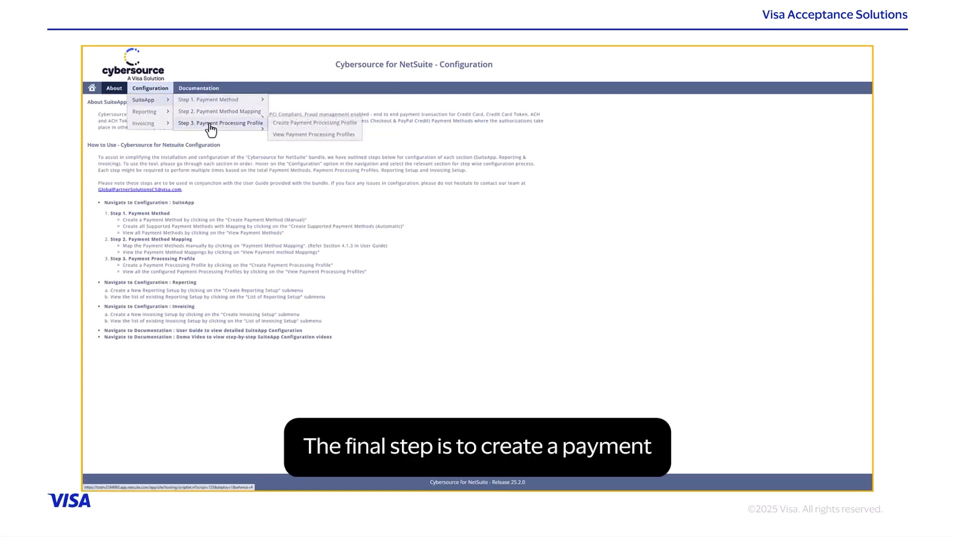
{"action": "left_click", "coordinate": [276, 123]}
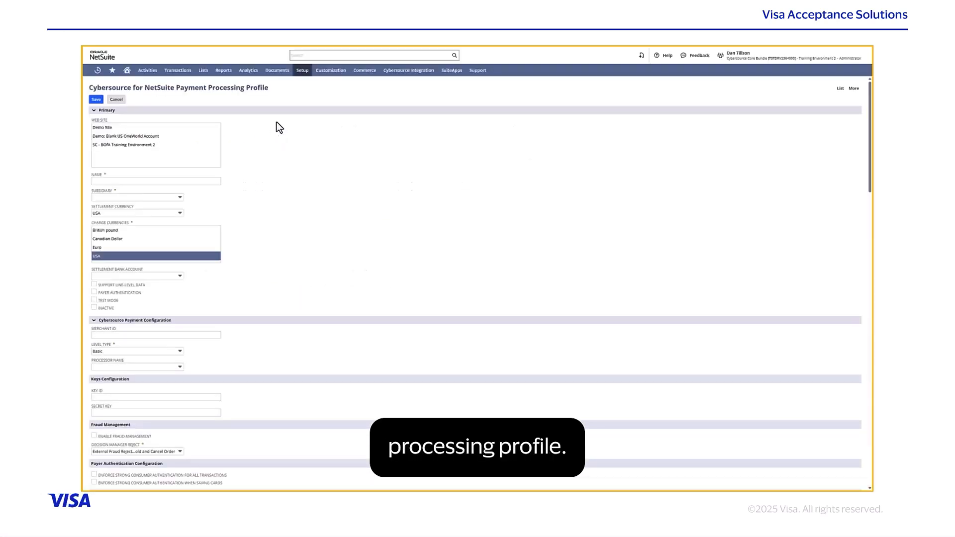
Step: Name the profile Demo PPP with subsidiary Parent Company and USA settlement currency
{"action": "left_click", "coordinate": [186, 182]}
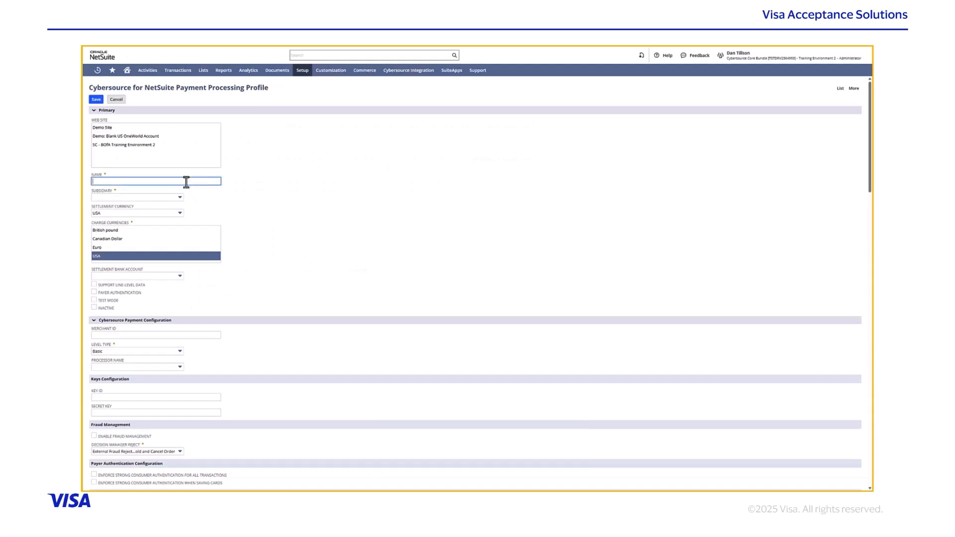
{"action": "type", "text": "Demo PPP"}
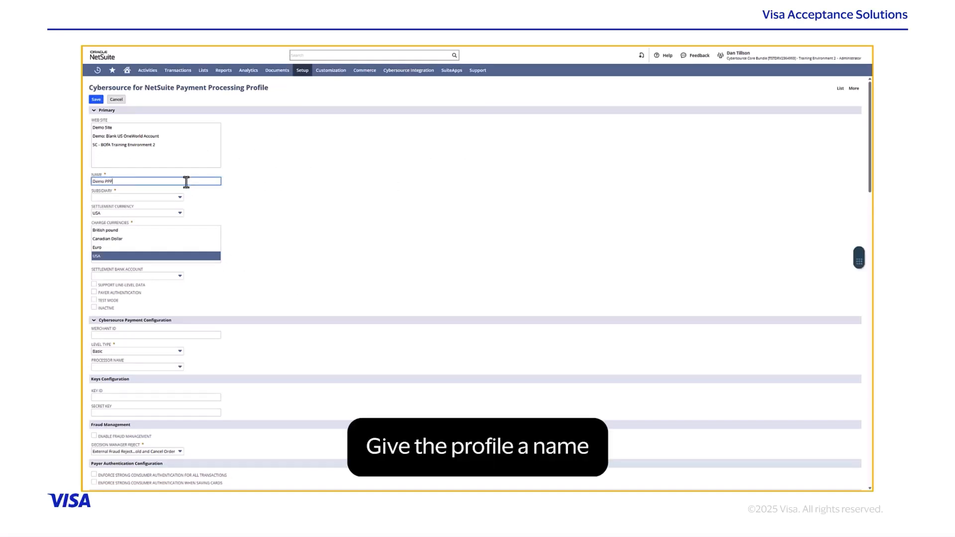
{"action": "left_click", "coordinate": [181, 198]}
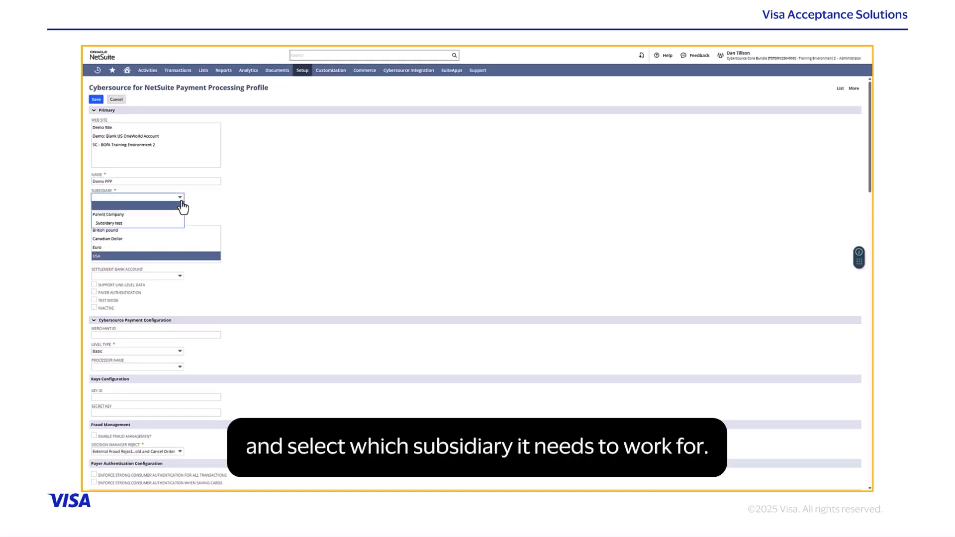
{"action": "left_click", "coordinate": [123, 217]}
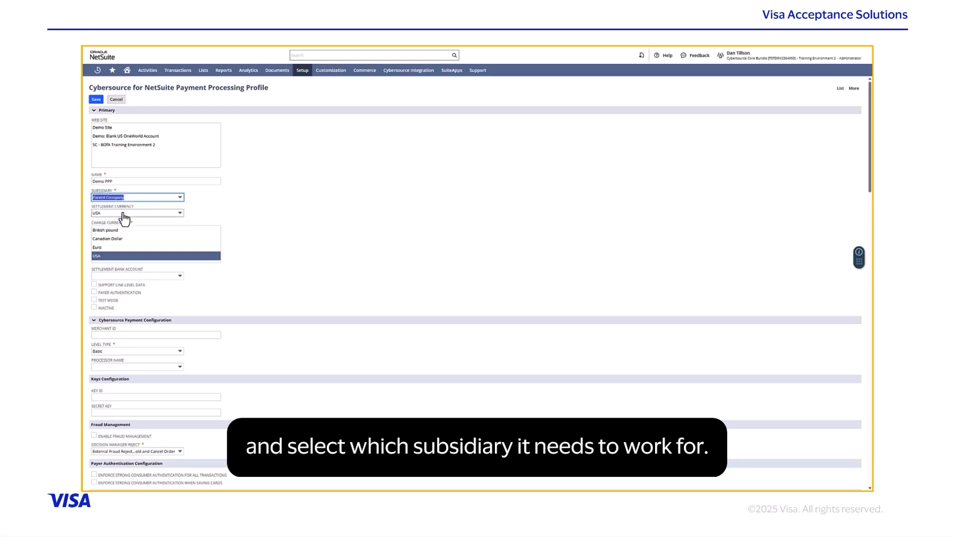
{"action": "left_click", "coordinate": [180, 214]}
{"action": "left_click", "coordinate": [180, 215]}
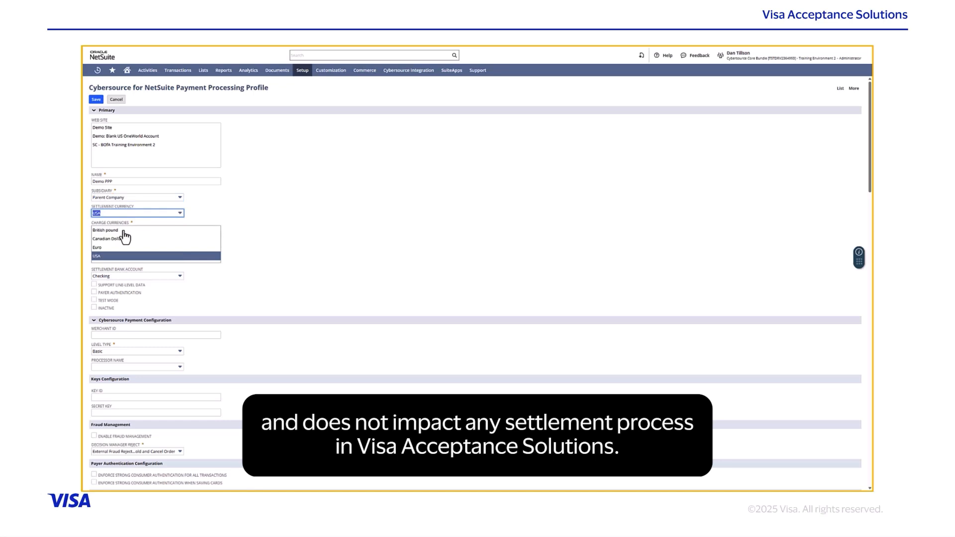
Step: Select all four charge currencies, the Checking settlement account, and enable Test Mode
{"action": "left_click_drag", "start_coordinate": [124, 231], "coordinate": [118, 253]}
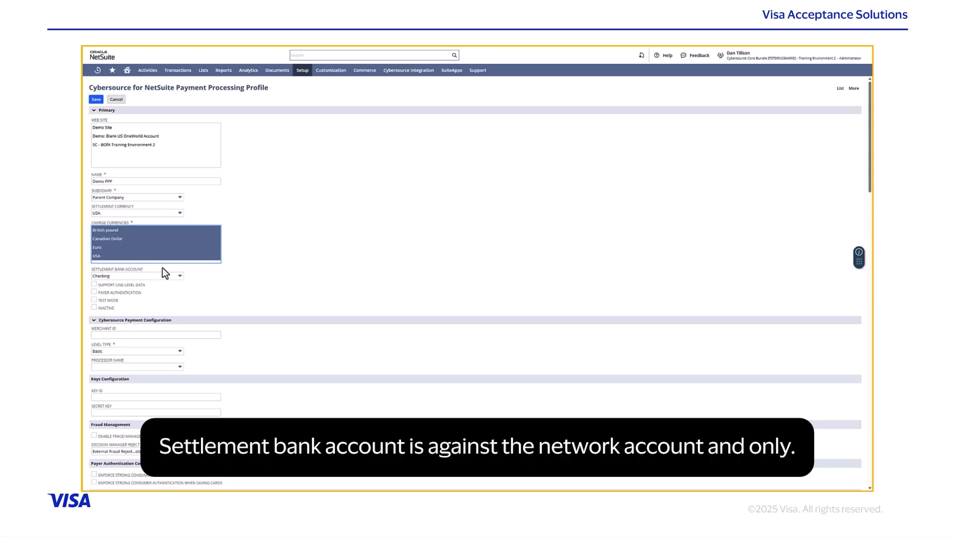
{"action": "left_click", "coordinate": [178, 277]}
{"action": "left_click", "coordinate": [178, 277]}
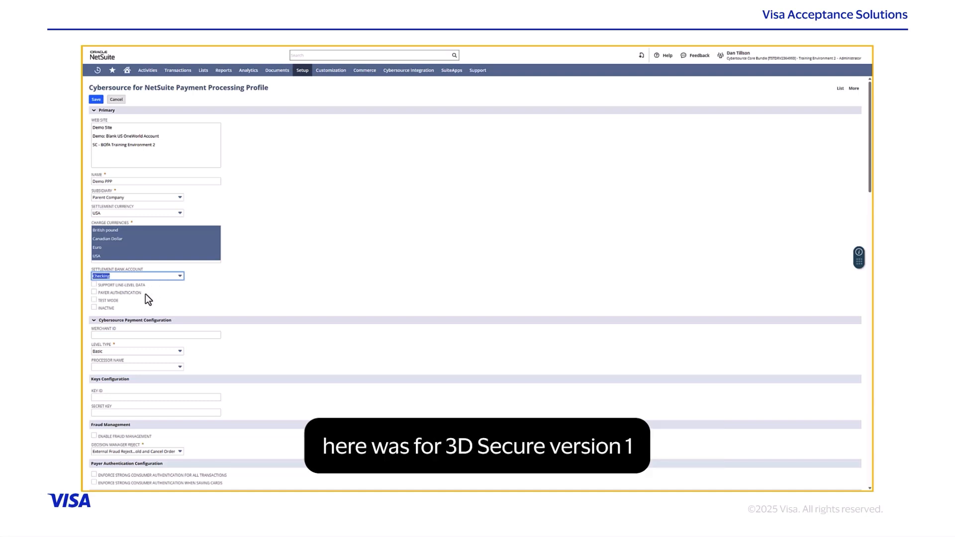
{"action": "left_click", "coordinate": [94, 300]}
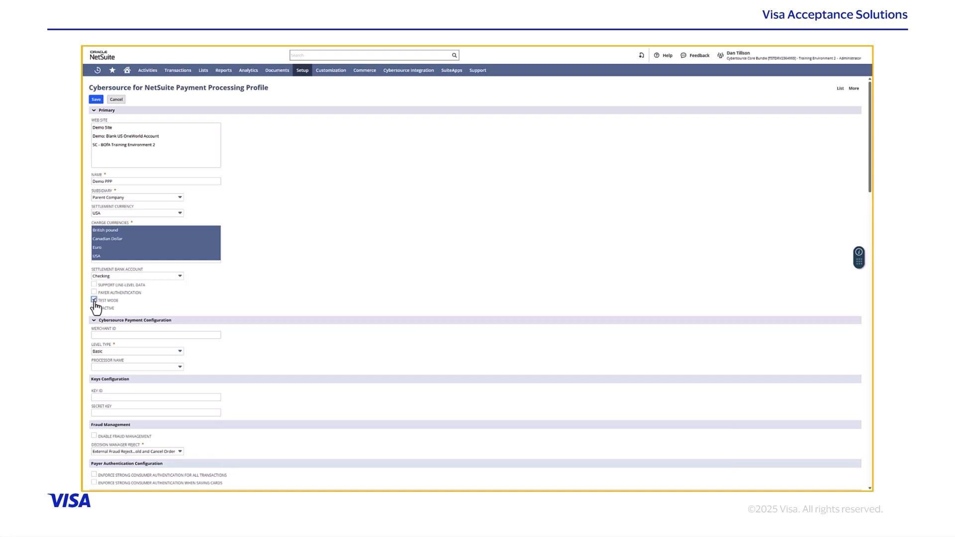
Step: Enter the placeholder merchant ID, keep Level Type Basic, and leave Processor Name blank
{"action": "left_click", "coordinate": [118, 335]}
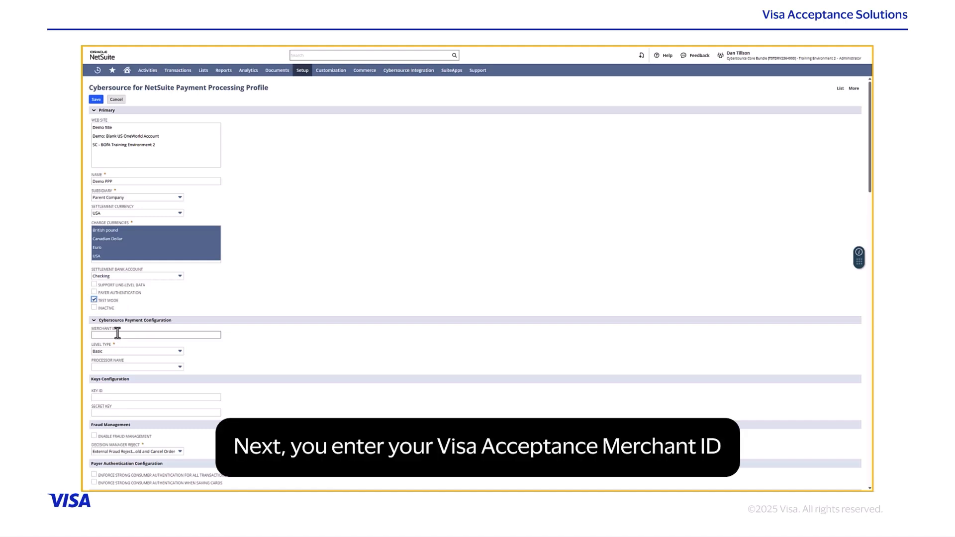
{"action": "left_click", "coordinate": [118, 336]}
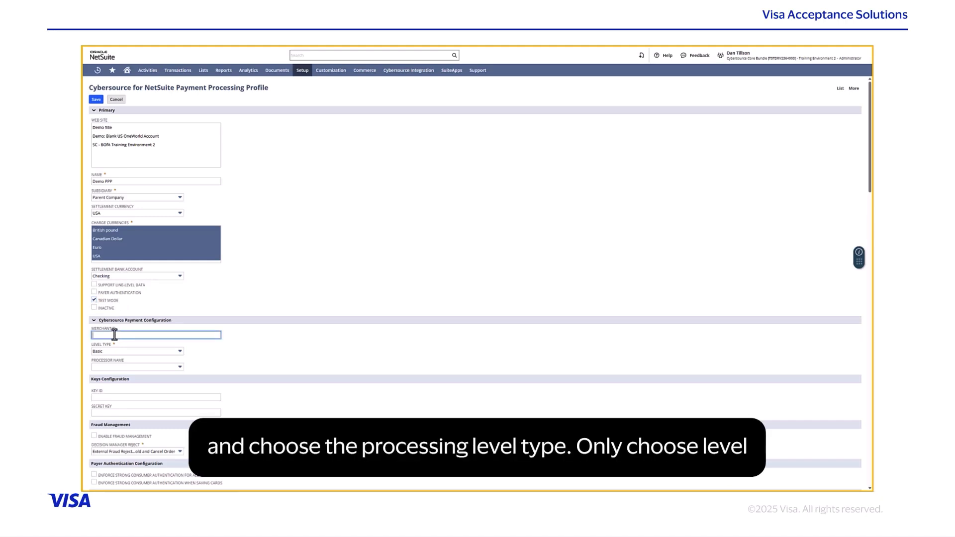
{"action": "type", "text": "<visa acceptance merchant ID>"}
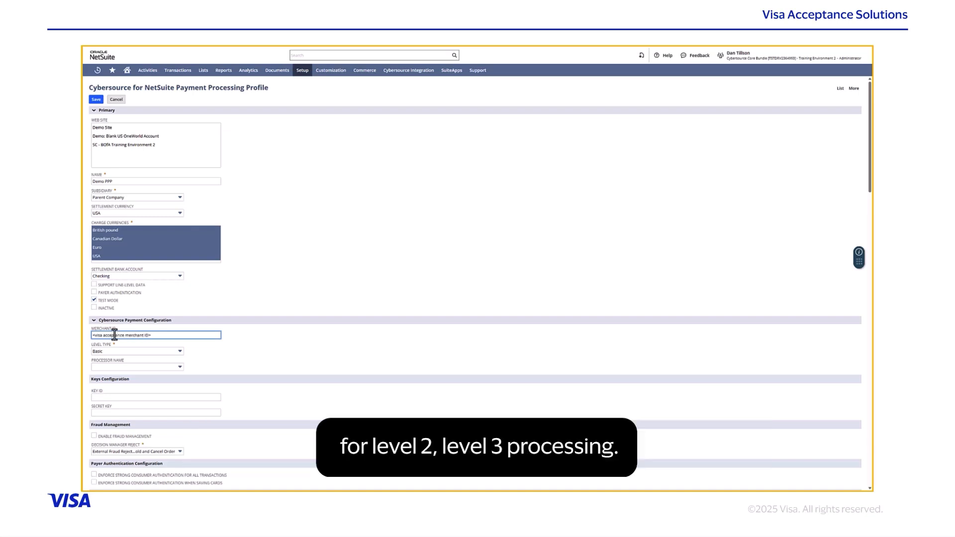
{"action": "left_click", "coordinate": [181, 353]}
{"action": "left_click", "coordinate": [181, 355]}
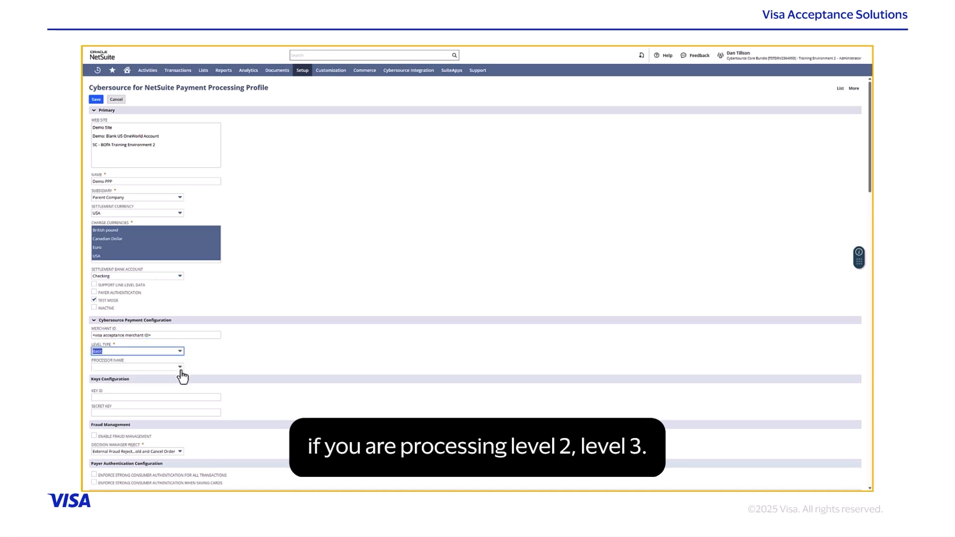
{"action": "left_click", "coordinate": [180, 368]}
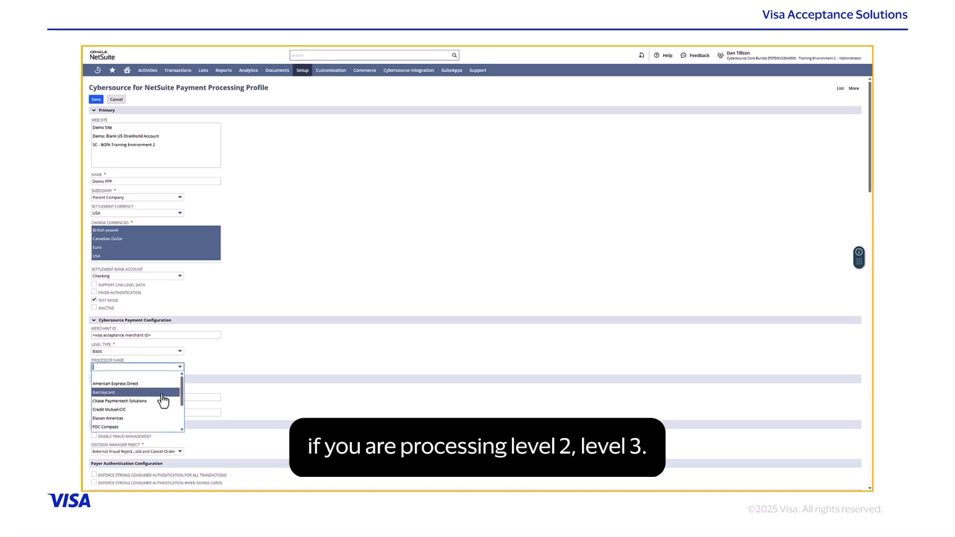
{"action": "left_click", "coordinate": [174, 376]}
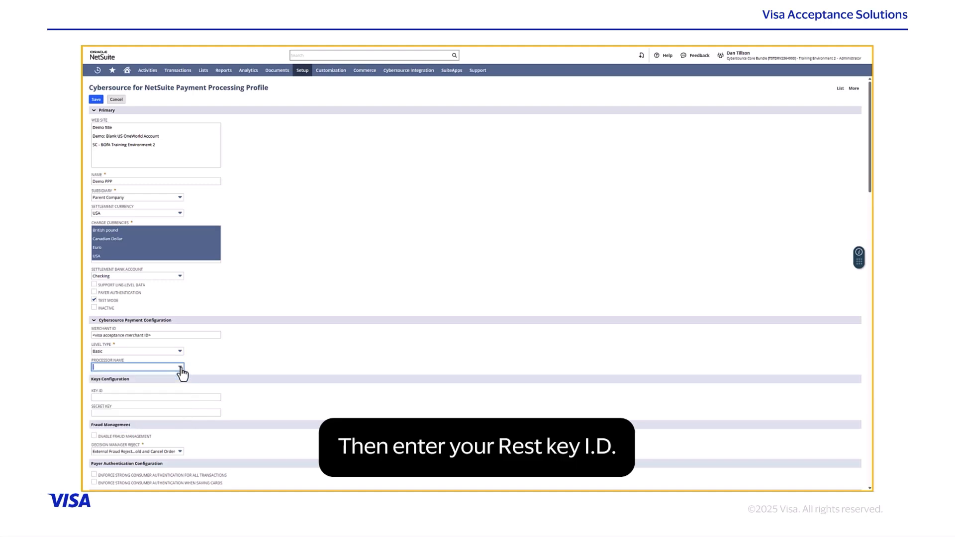
Step: Fill the REST Key ID and shared secret fields with placeholder text
{"action": "left_click", "coordinate": [155, 397]}
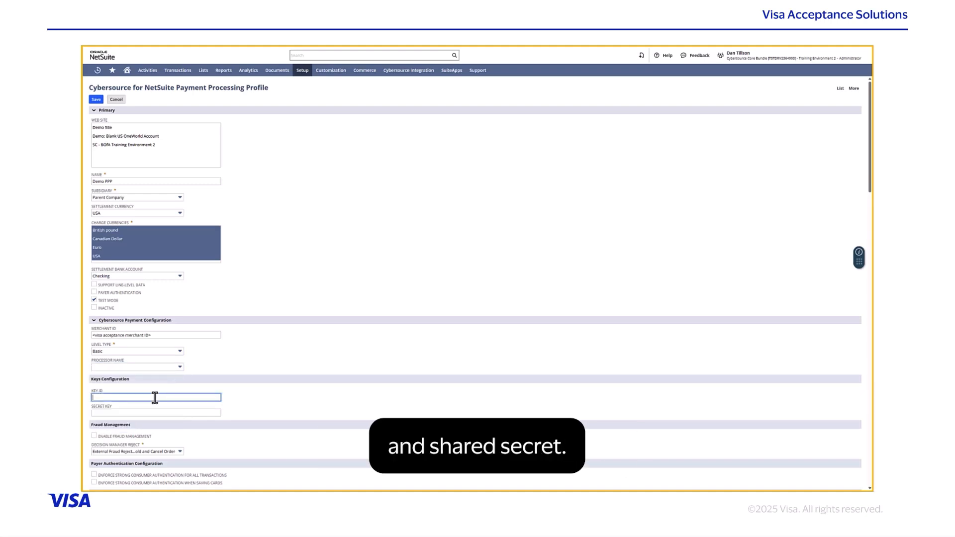
{"action": "type", "text": "REST Key ID"}
{"action": "key", "text": "Tab"}
{"action": "type", "text": "REST"}
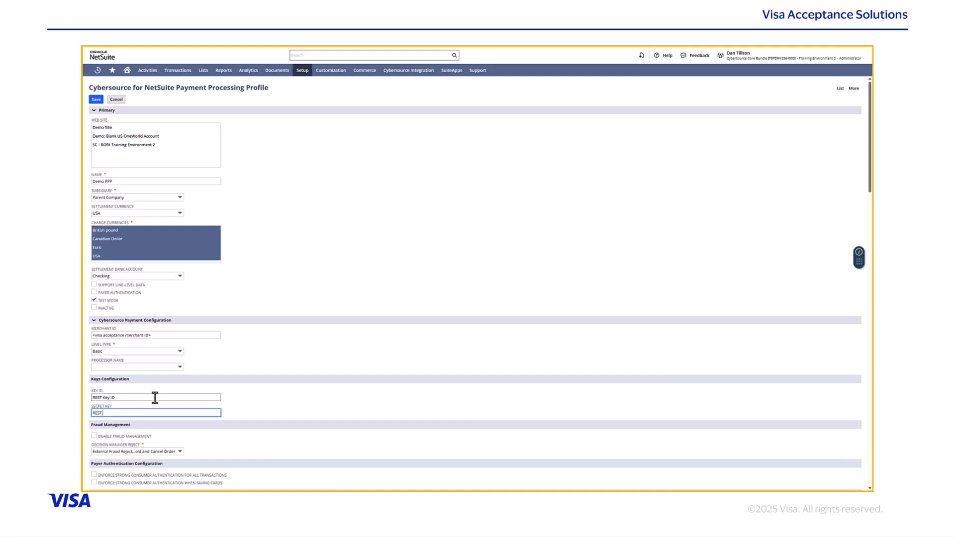
{"action": "type", "text": " Shared Secret"}
{"action": "scroll", "coordinate": [155, 398], "scroll_direction": "down", "scroll_amount": 2}
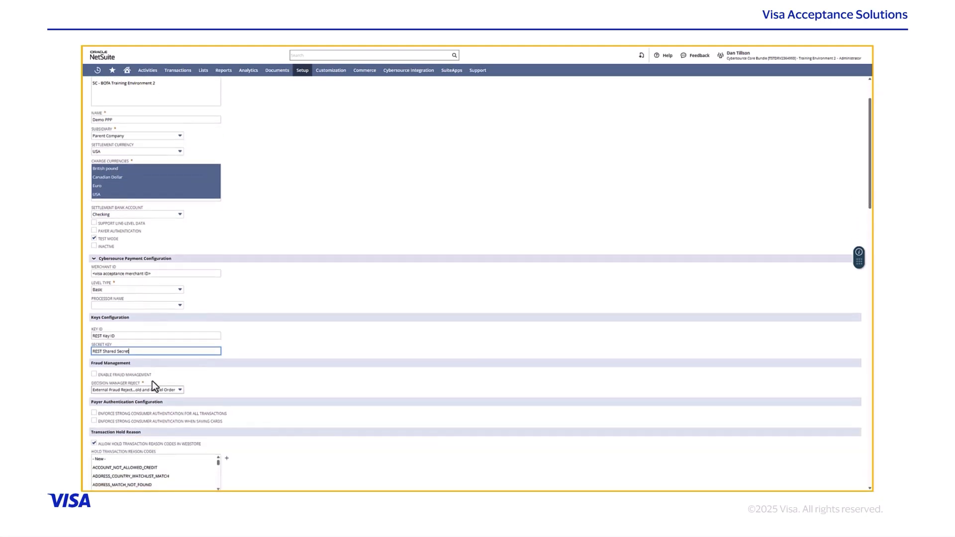